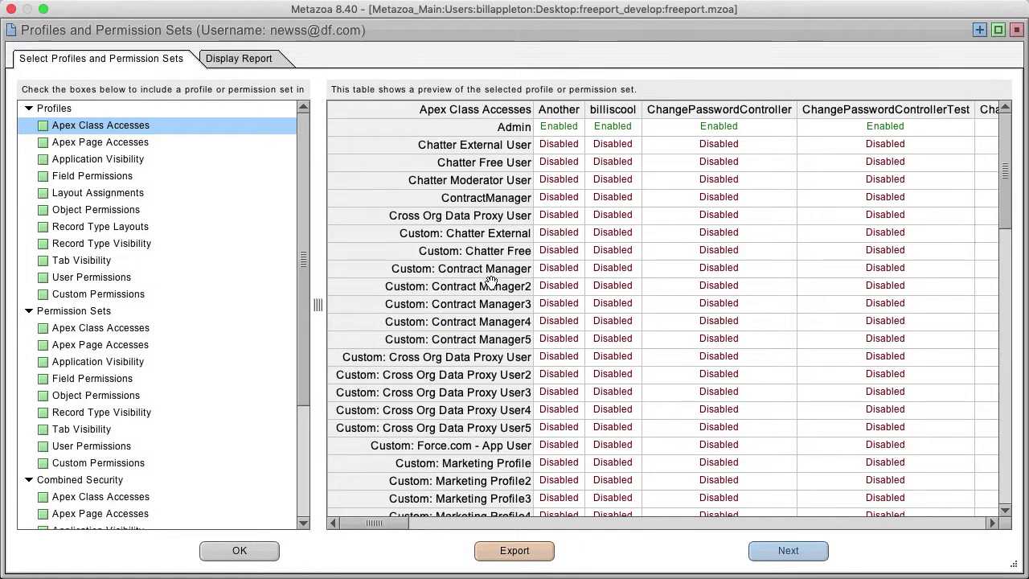
Look through the Apex class accesses preview for all profiles.
{"action": "scroll", "coordinate": [661, 314], "scroll_direction": "down", "scroll_amount": 3}
{"action": "scroll", "coordinate": [661, 314], "scroll_direction": "down", "scroll_amount": 12}
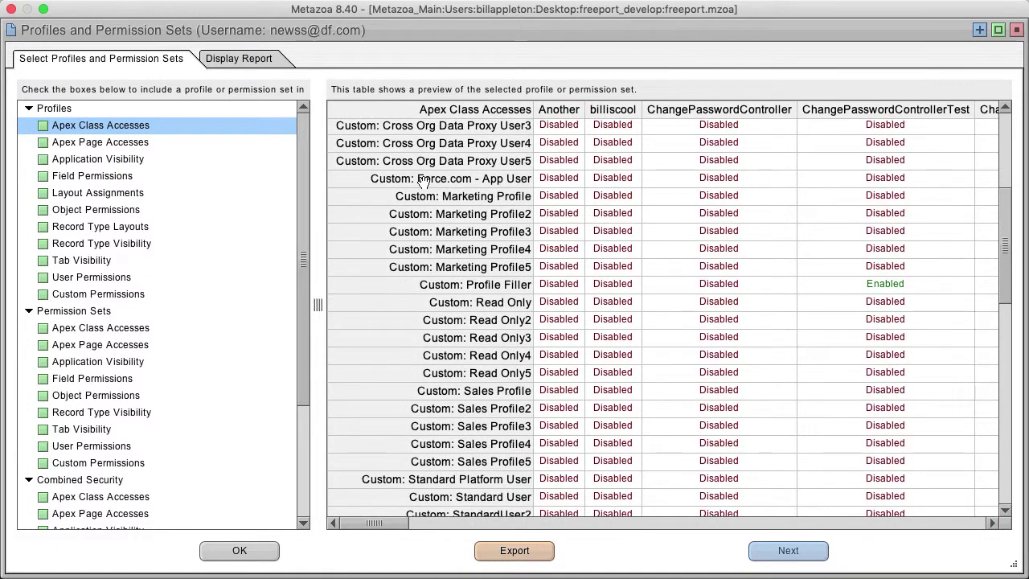
{"action": "scroll", "coordinate": [758, 375], "scroll_direction": "up", "scroll_amount": 15}
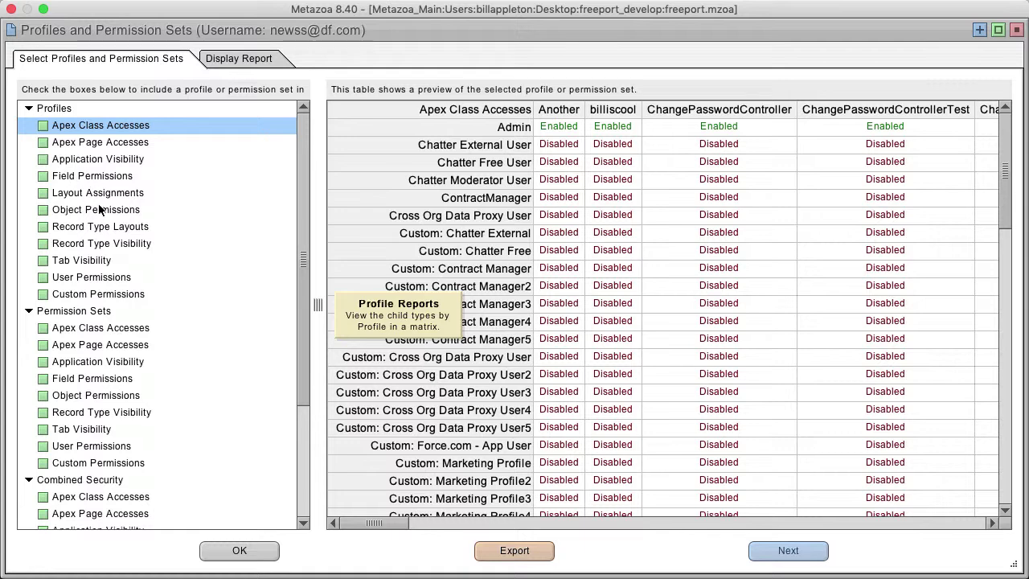
Preview the profile reports for layout assignments, record type layouts, record type visibility, tab visibility and user permissions.
{"action": "left_click", "coordinate": [75, 194]}
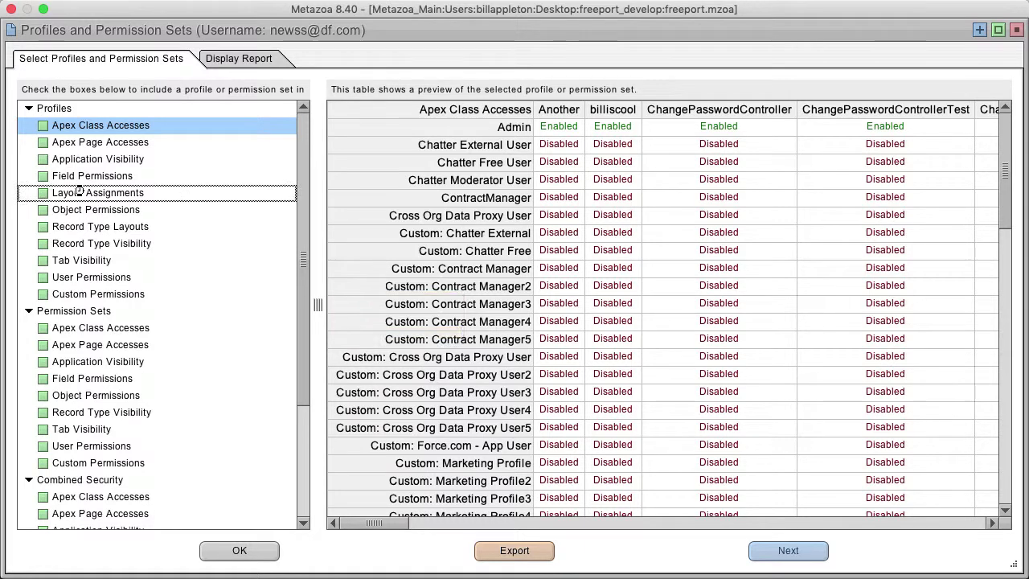
{"action": "left_click", "coordinate": [95, 229]}
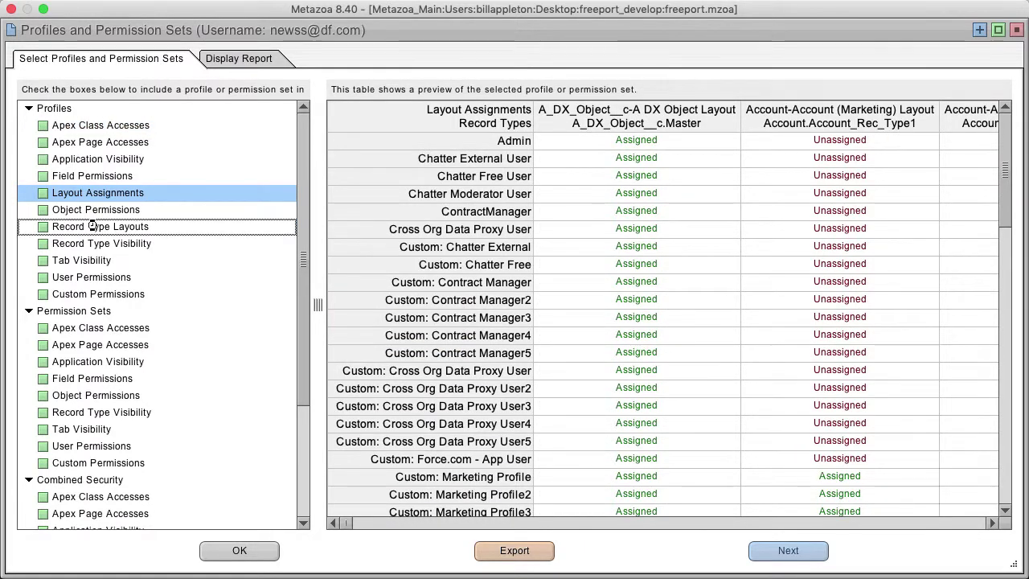
{"action": "left_click", "coordinate": [115, 246]}
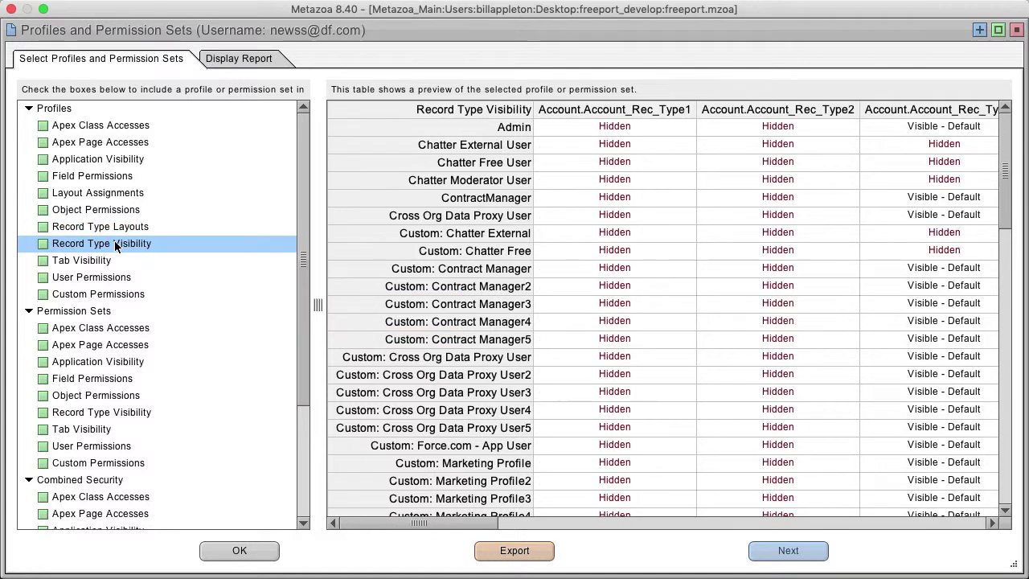
{"action": "left_click", "coordinate": [93, 262]}
{"action": "left_click", "coordinate": [92, 277]}
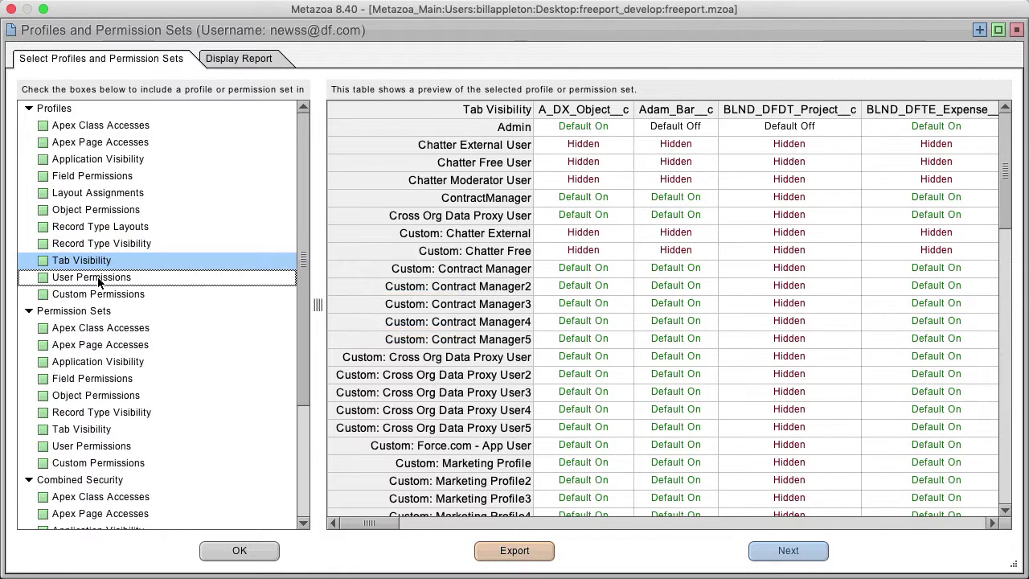
Preview the profiles' custom permissions and examine the Percent Enabled row and column.
{"action": "left_click", "coordinate": [102, 295]}
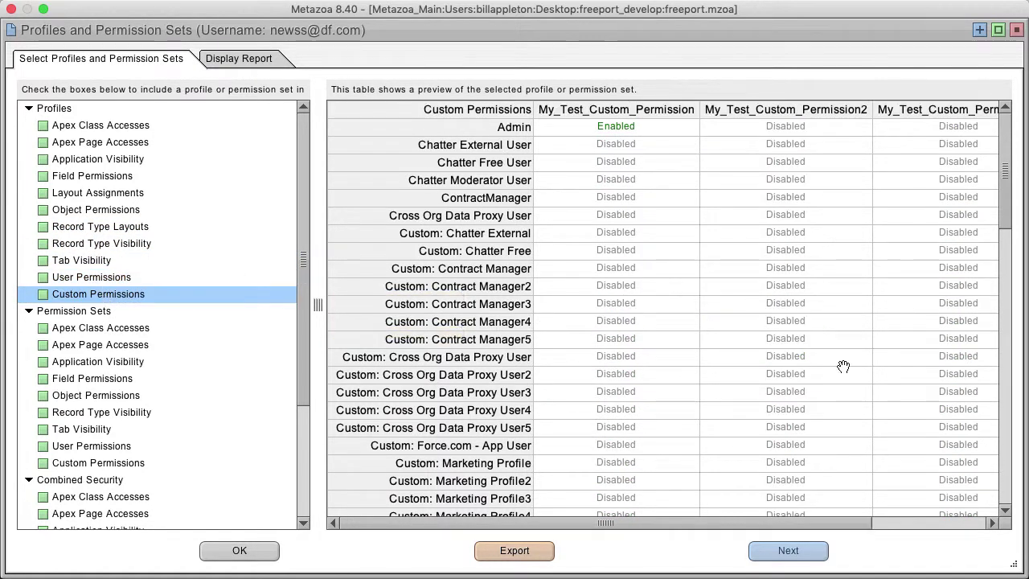
{"action": "scroll", "coordinate": [971, 397], "scroll_direction": "down", "scroll_amount": 10}
{"action": "scroll", "coordinate": [971, 397], "scroll_direction": "right", "scroll_amount": 3}
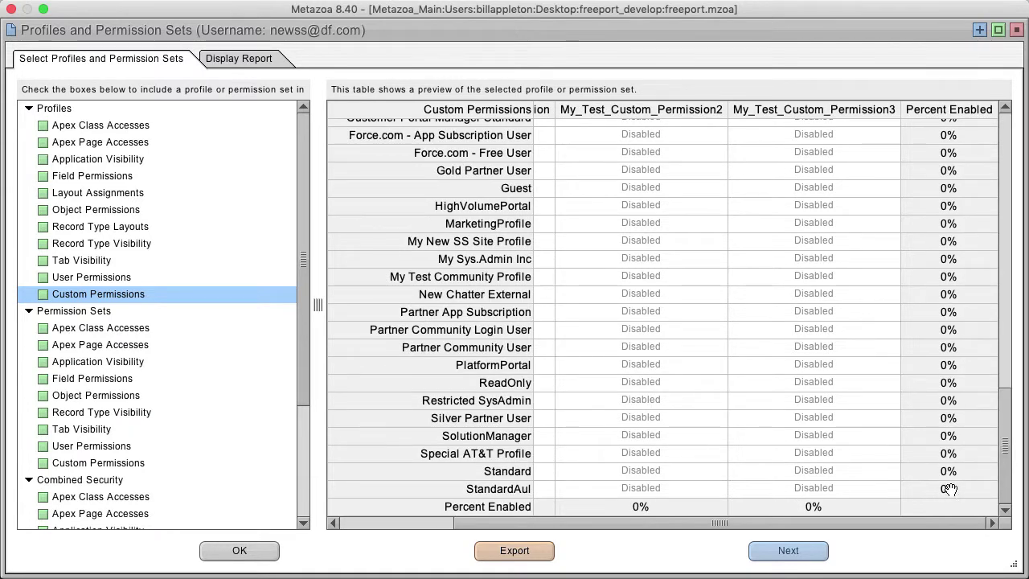
{"action": "left_click_drag", "start_coordinate": [520, 522], "coordinate": [382, 522]}
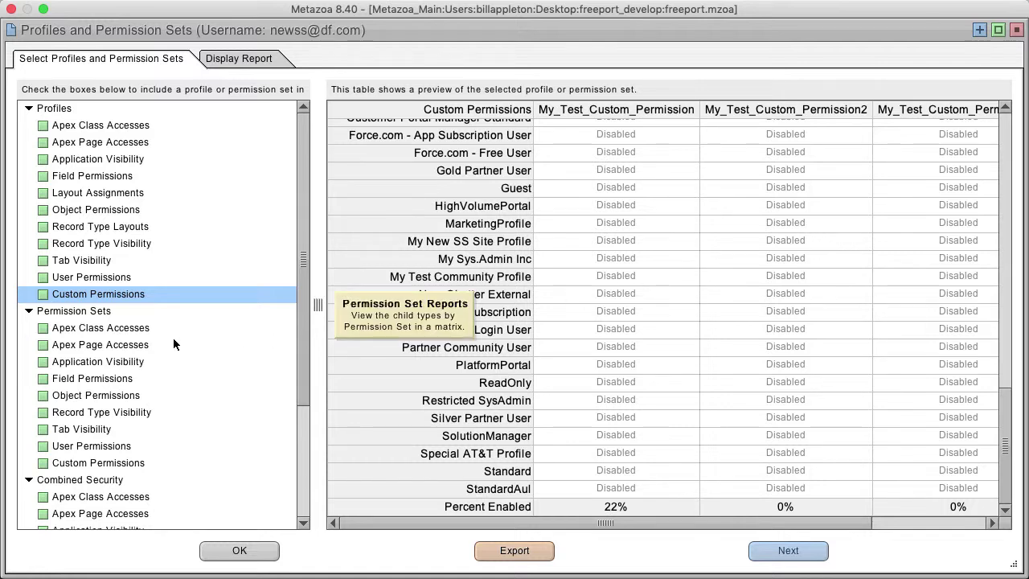
Preview the Apex class accesses of the permission sets and examine their rows, columns and Percent Enabled row.
{"action": "left_click", "coordinate": [107, 328]}
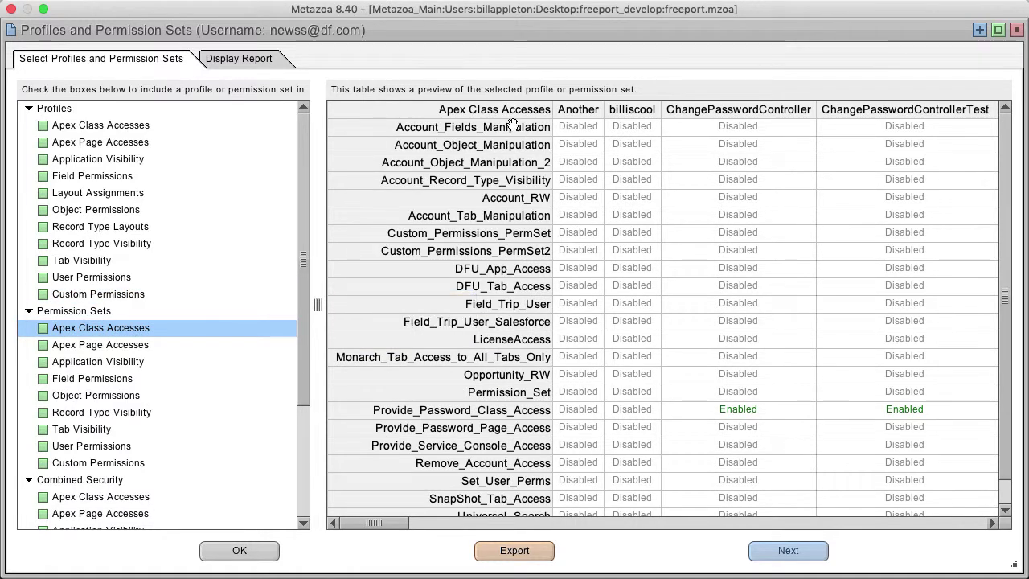
{"action": "scroll", "coordinate": [653, 339], "scroll_direction": "down", "scroll_amount": 2}
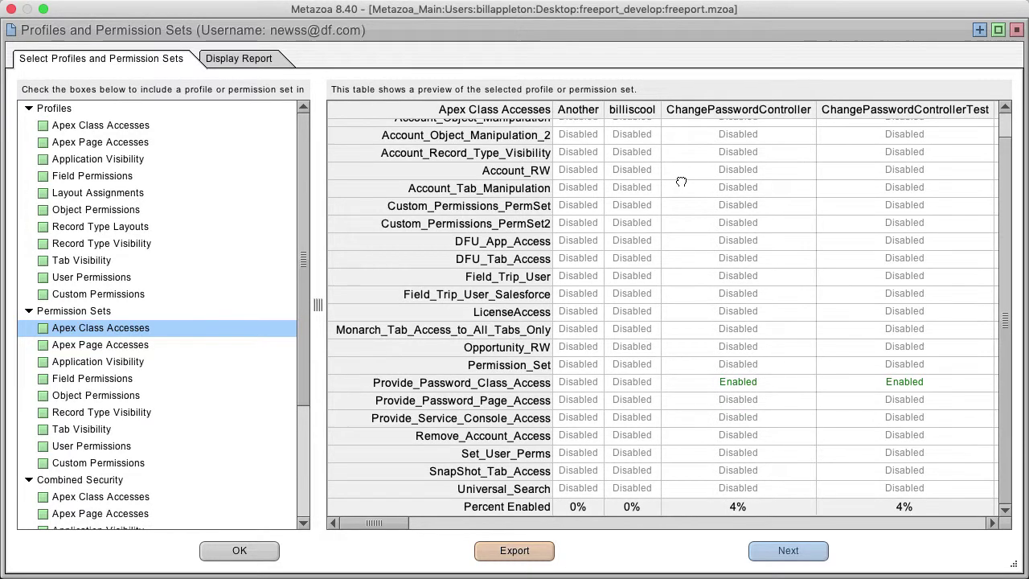
{"action": "scroll", "coordinate": [681, 179], "scroll_direction": "up", "scroll_amount": 1}
{"action": "scroll", "coordinate": [682, 386], "scroll_direction": "right", "scroll_amount": 2}
{"action": "scroll", "coordinate": [625, 341], "scroll_direction": "down", "scroll_amount": 1}
{"action": "scroll", "coordinate": [625, 341], "scroll_direction": "right", "scroll_amount": 4}
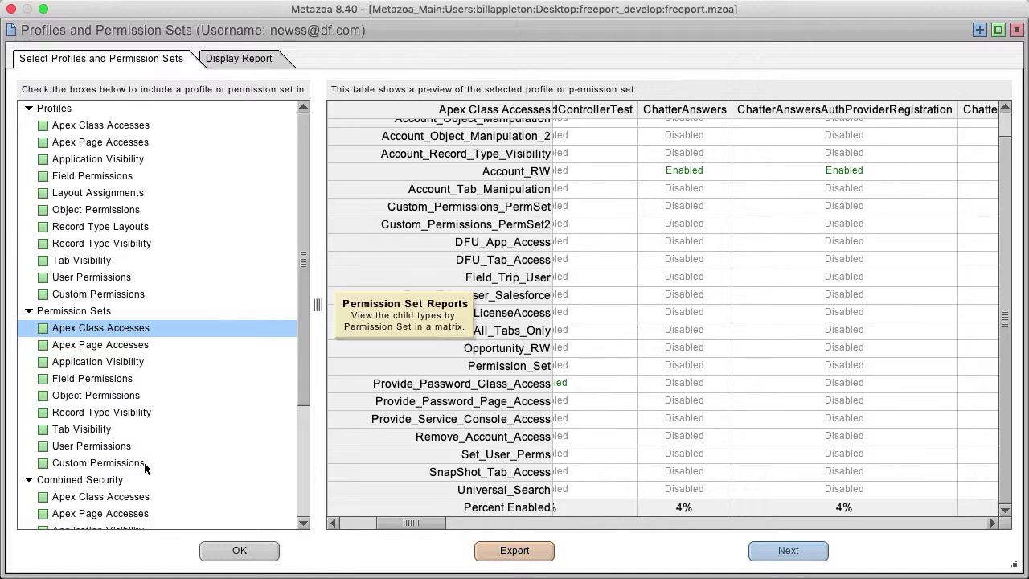
Preview the permission set reports for application visibility, field, object, user and custom permissions, record type visibility and tab visibility.
{"action": "left_click", "coordinate": [95, 365]}
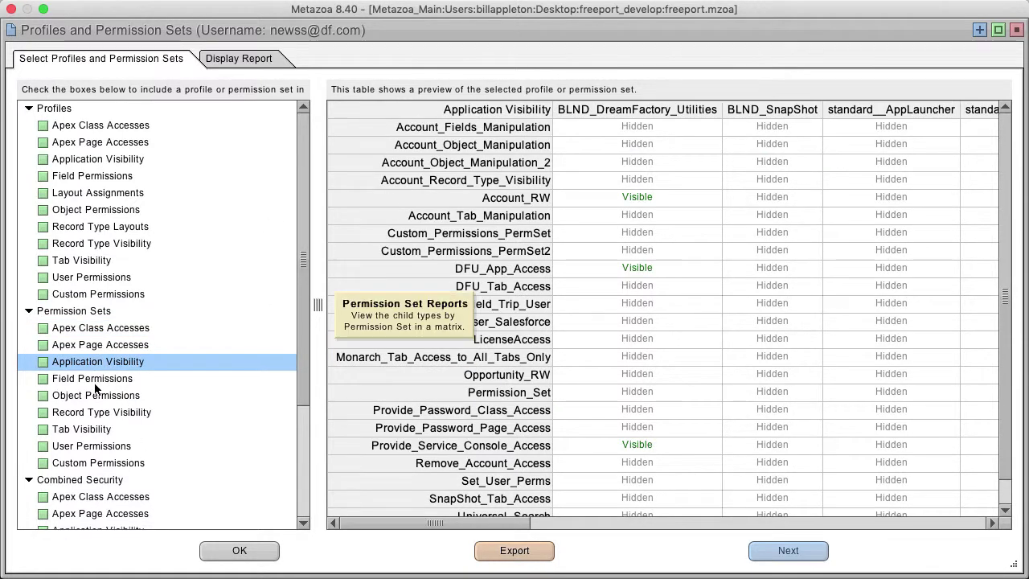
{"action": "left_click", "coordinate": [92, 381]}
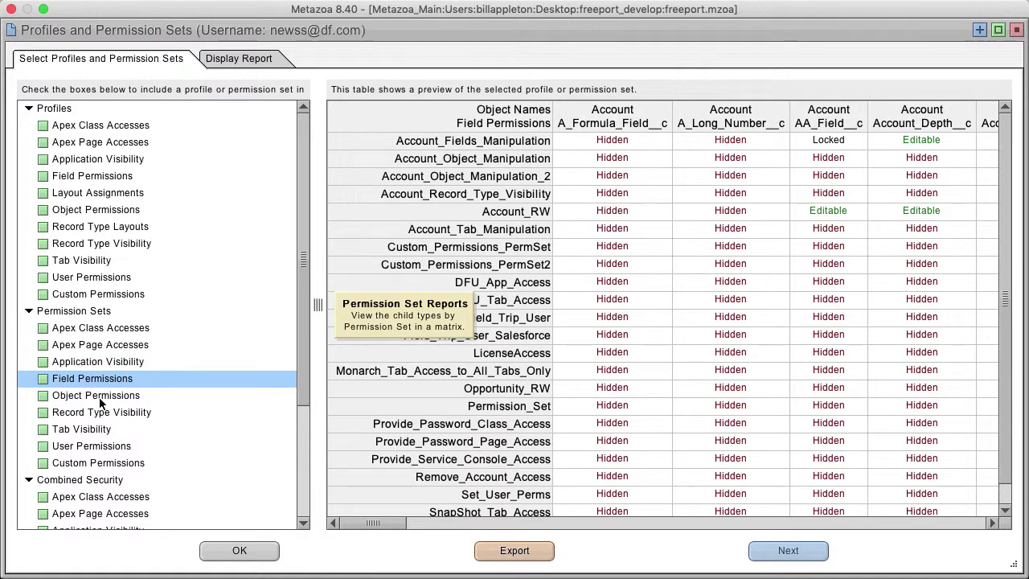
{"action": "left_click", "coordinate": [98, 397]}
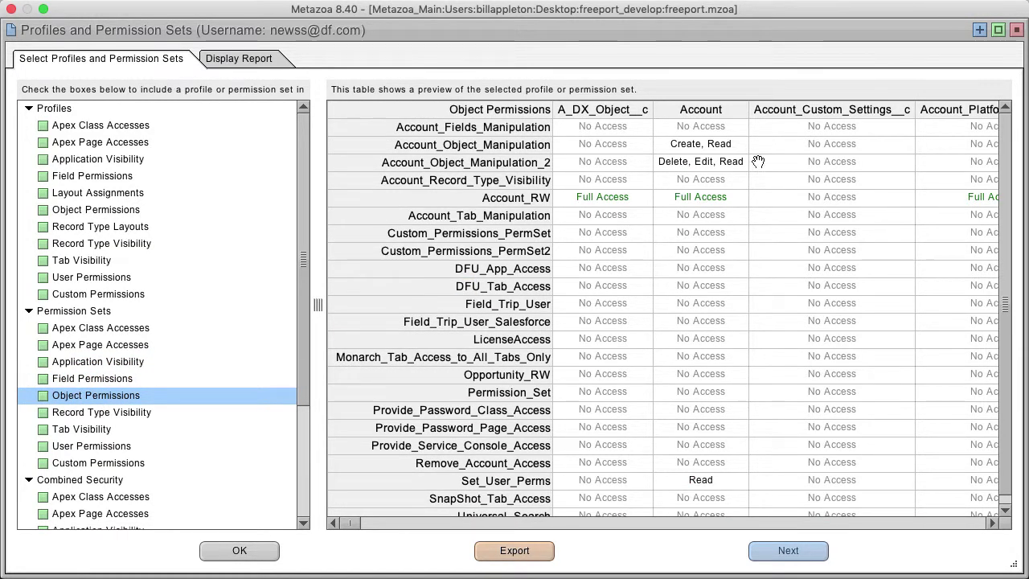
{"action": "left_click", "coordinate": [85, 414]}
{"action": "left_click", "coordinate": [84, 432]}
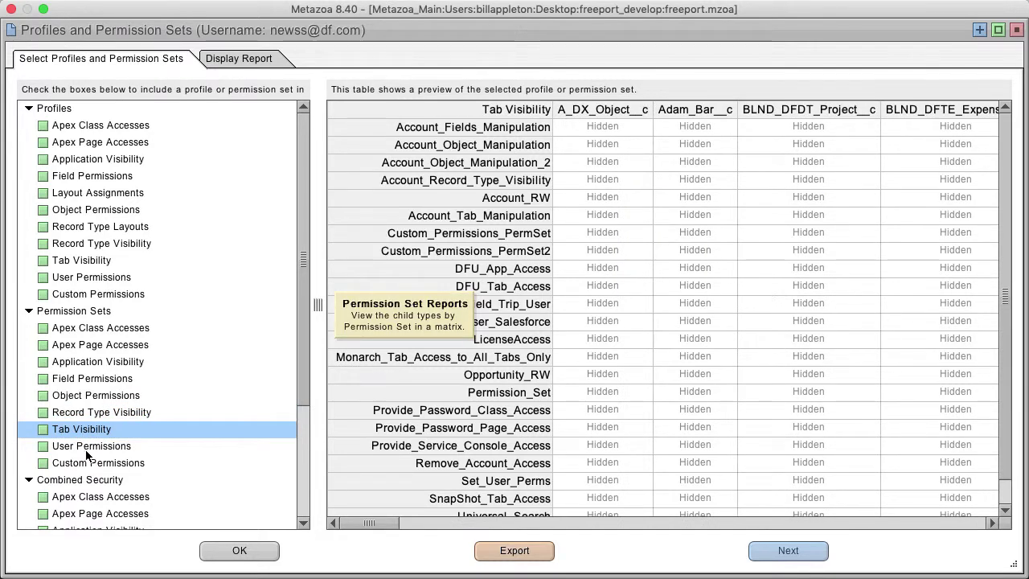
{"action": "left_click", "coordinate": [88, 450]}
{"action": "left_click", "coordinate": [103, 464]}
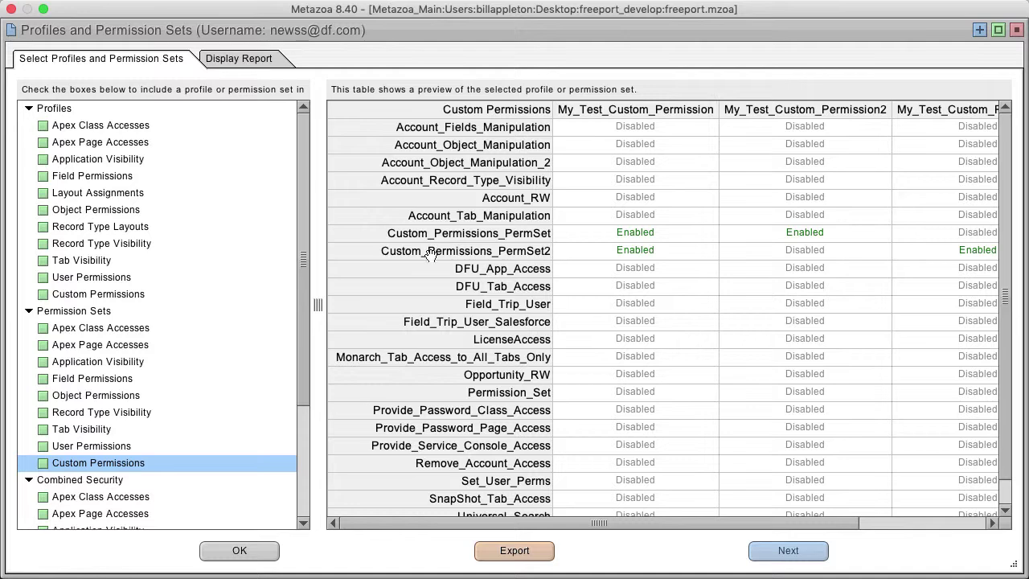
Preview the Combined Security report for object permissions and examine each user's access to the Account object.
{"action": "scroll", "coordinate": [308, 335], "scroll_direction": "down", "scroll_amount": 5}
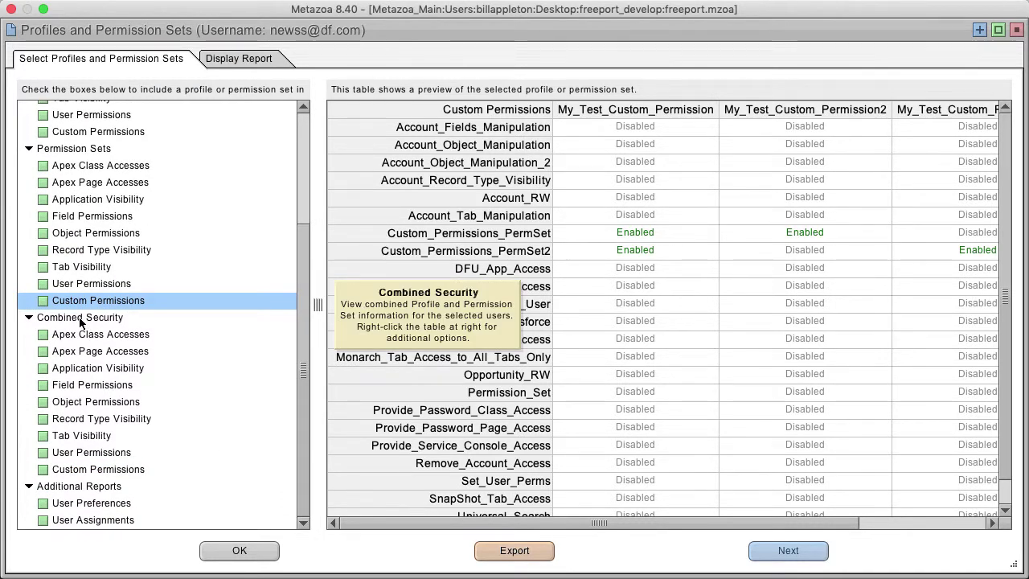
{"action": "left_click", "coordinate": [78, 402]}
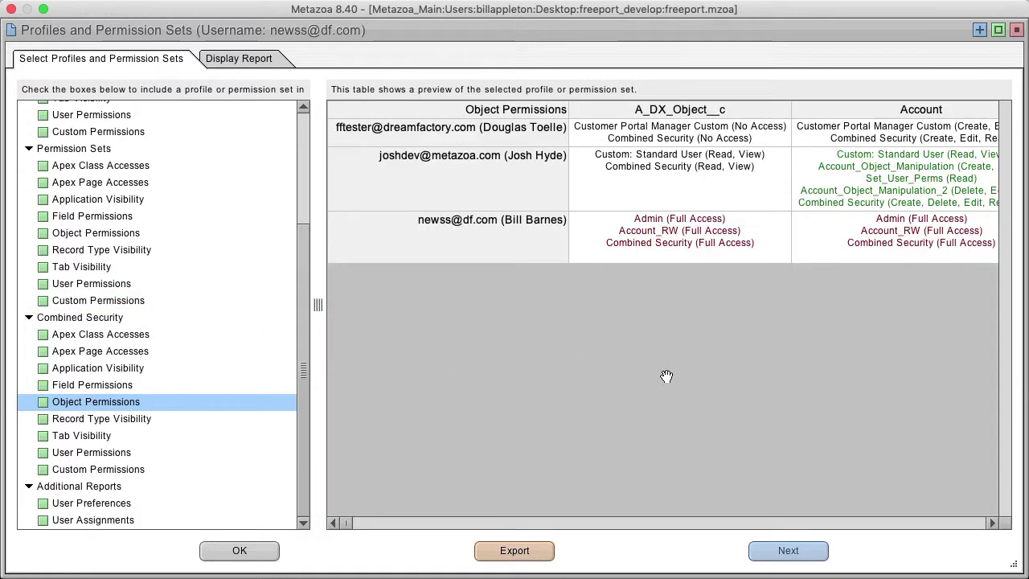
{"action": "scroll", "coordinate": [846, 192], "scroll_direction": "right", "scroll_amount": 5}
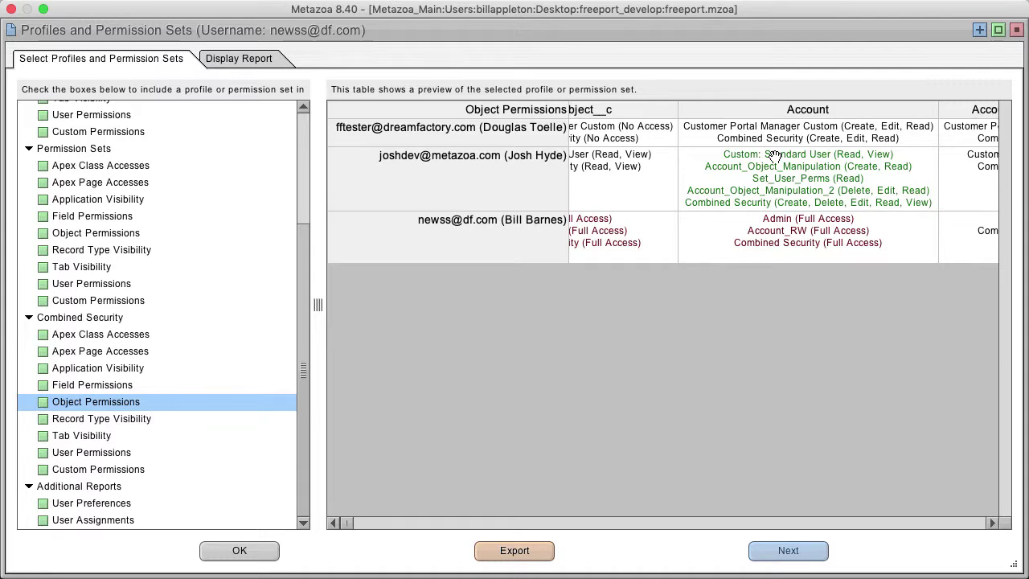
{"action": "scroll", "coordinate": [821, 229], "scroll_direction": "right", "scroll_amount": 2}
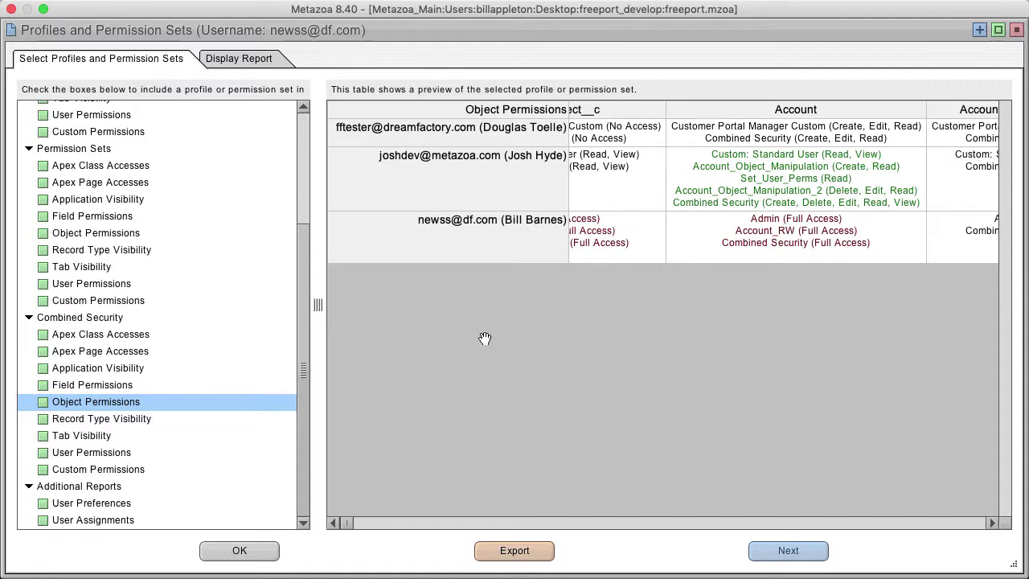
Preview the Apex page accesses of the permission sets.
{"action": "left_click_drag", "start_coordinate": [304, 309], "coordinate": [302, 160]}
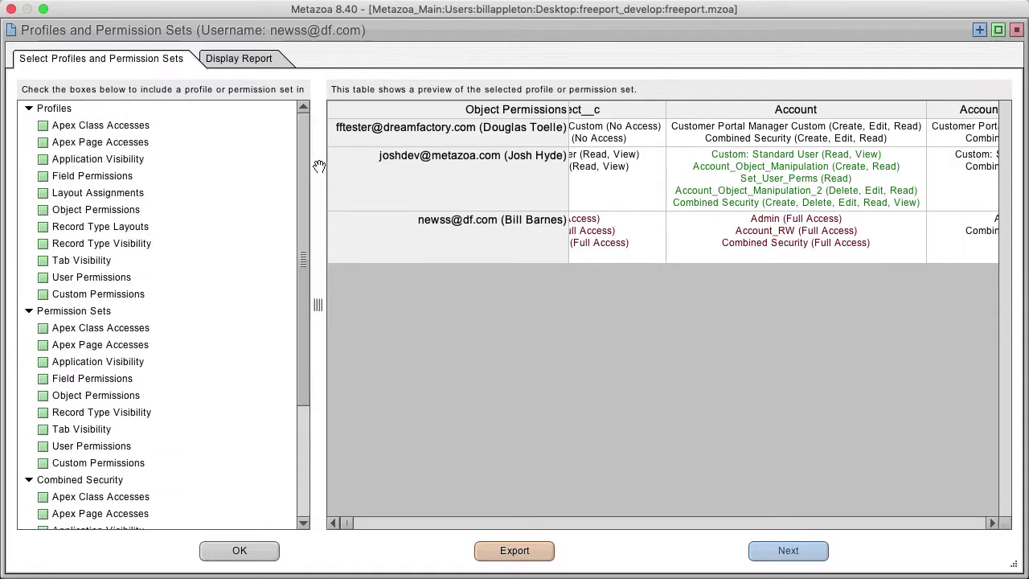
{"action": "left_click", "coordinate": [138, 347]}
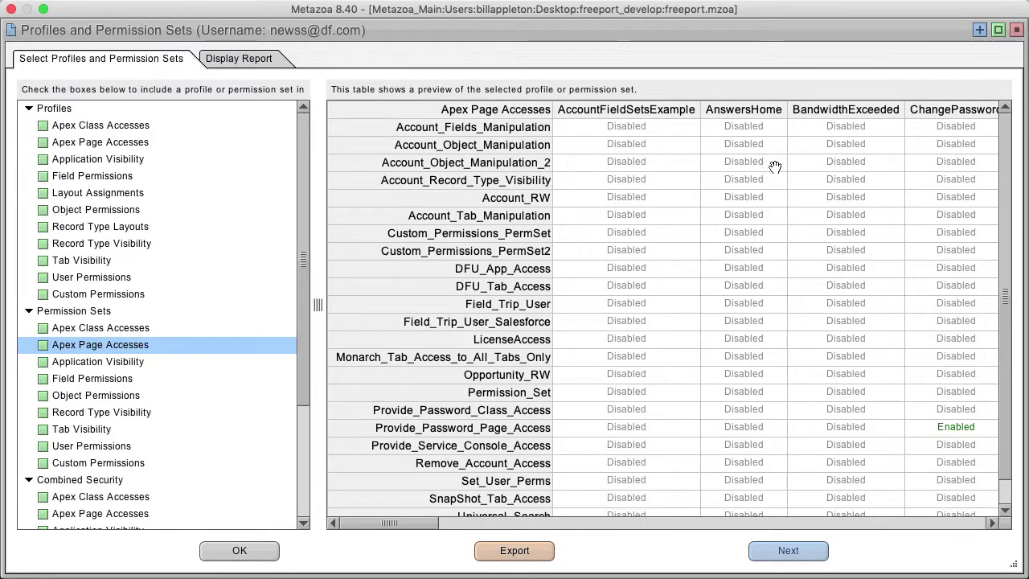
{"action": "scroll", "coordinate": [758, 214], "scroll_direction": "right", "scroll_amount": 3}
{"action": "scroll", "coordinate": [741, 284], "scroll_direction": "left", "scroll_amount": 2}
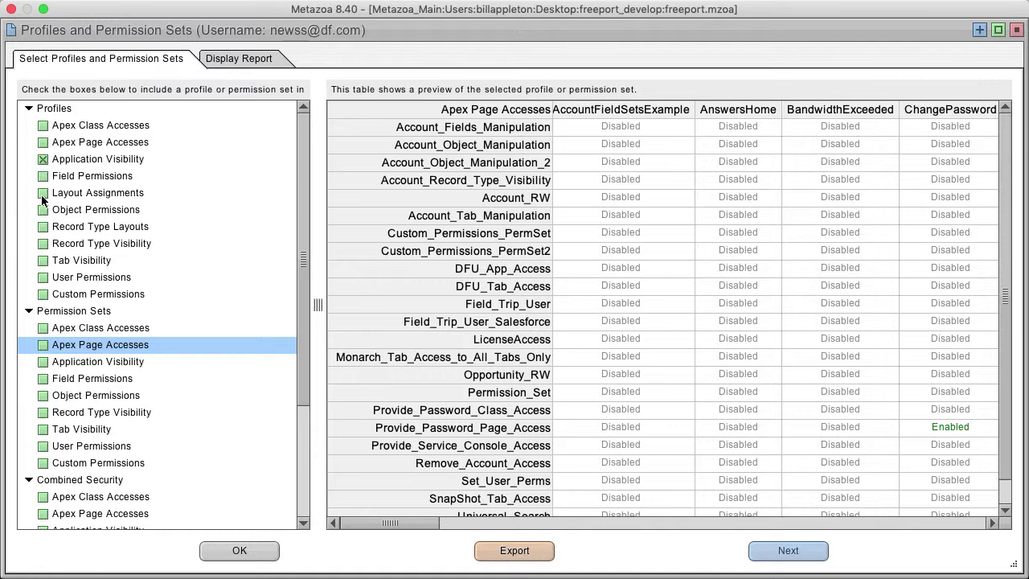
Include profile application visibility, layout assignments and custom permissions, permission set field permissions and tab visibility, and combined record type visibility in the report.
{"action": "left_click", "coordinate": [44, 295]}
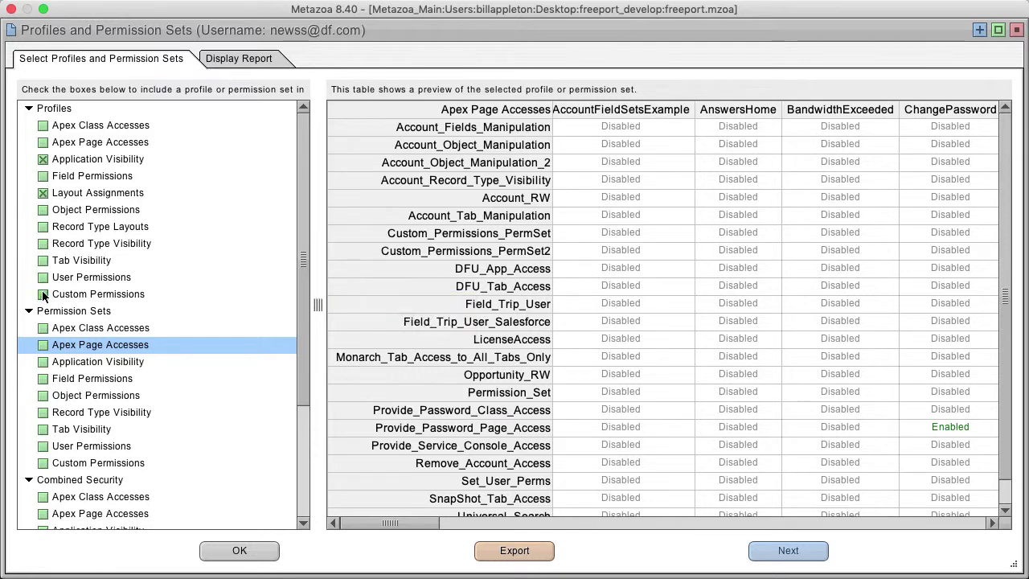
{"action": "left_click", "coordinate": [44, 379]}
{"action": "left_click", "coordinate": [44, 429]}
{"action": "scroll", "coordinate": [291, 362], "scroll_direction": "down", "scroll_amount": 5}
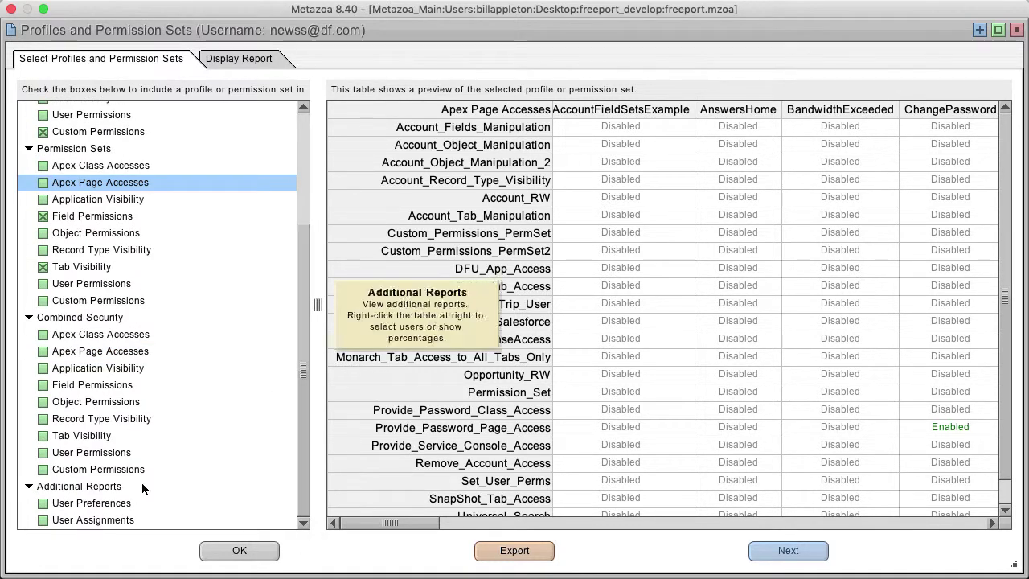
{"action": "left_click", "coordinate": [44, 419]}
{"action": "right_click", "coordinate": [171, 248]}
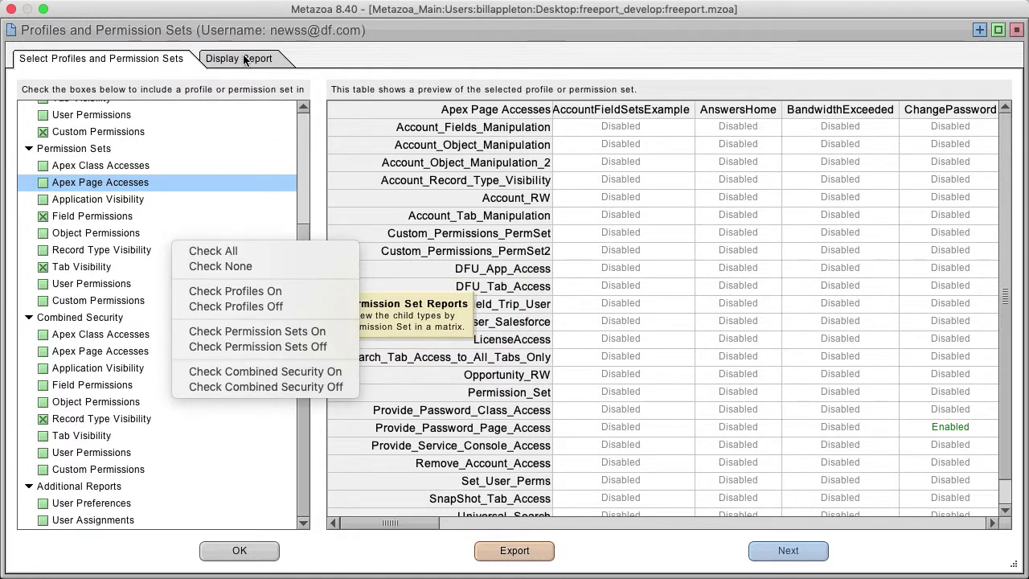
Display the report of the included items, review it to its end and view the export options for profiles_and_permission_sets.pdf without saving.
{"action": "left_click", "coordinate": [238, 62]}
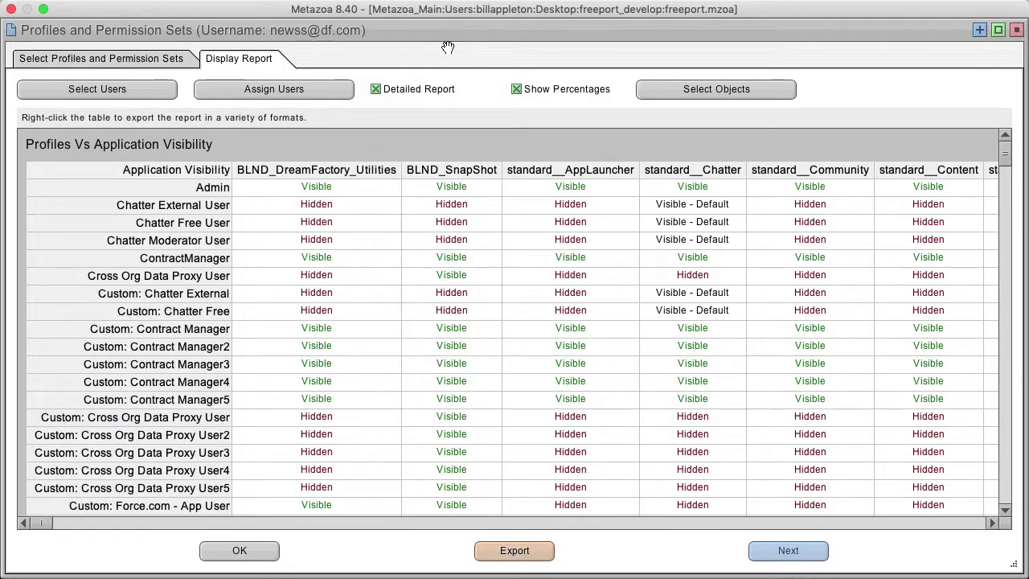
{"action": "left_click_drag", "start_coordinate": [1005, 156], "coordinate": [1026, 487]}
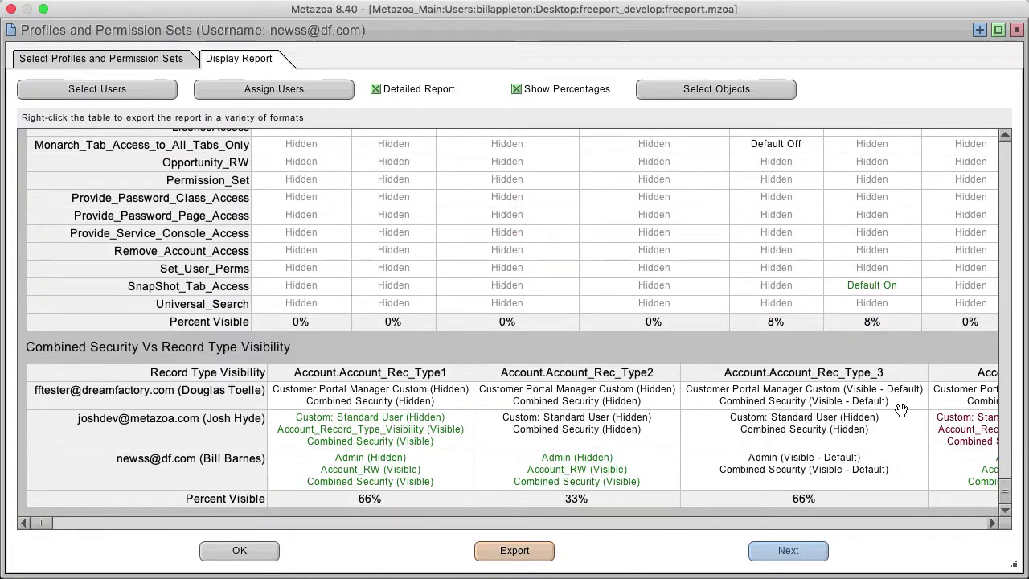
{"action": "left_click", "coordinate": [506, 552]}
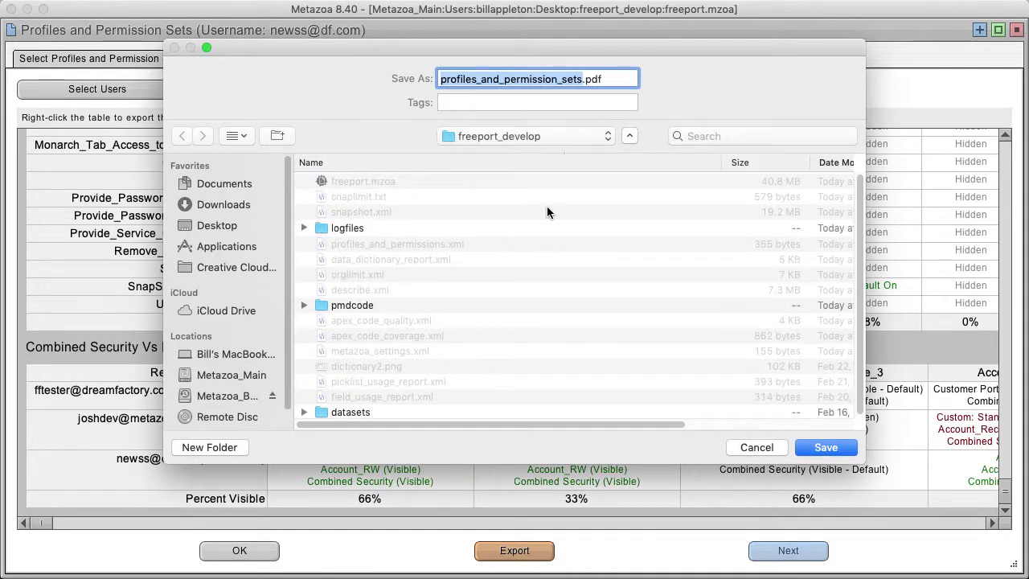
{"action": "left_click", "coordinate": [754, 448]}
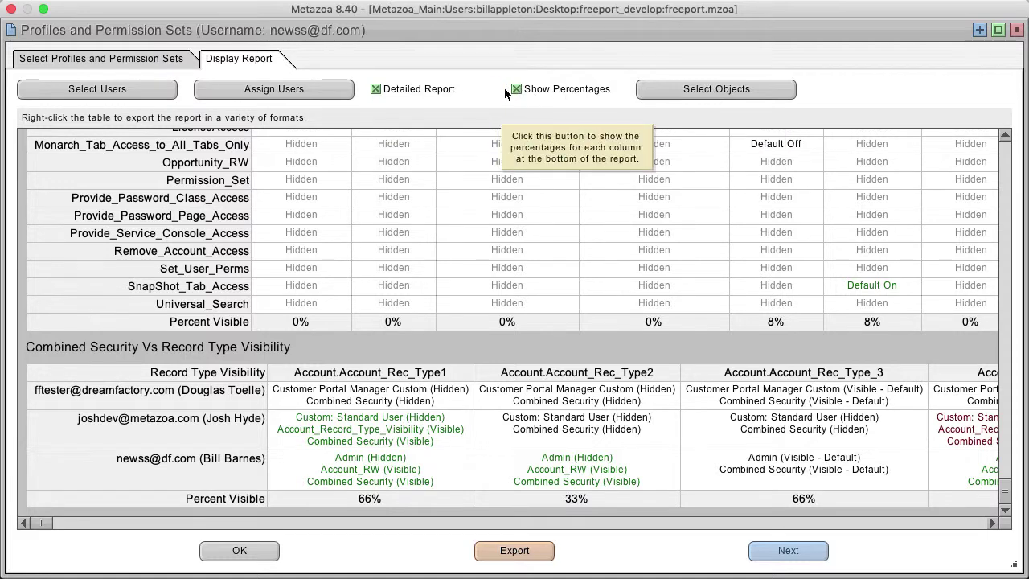
Turn off the Detailed Report option.
{"action": "left_click", "coordinate": [408, 91]}
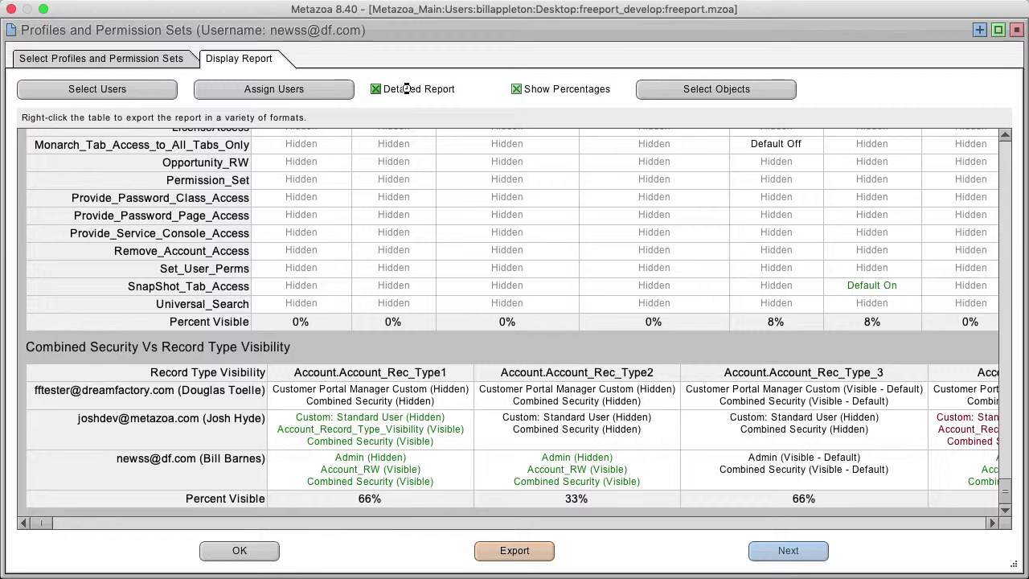